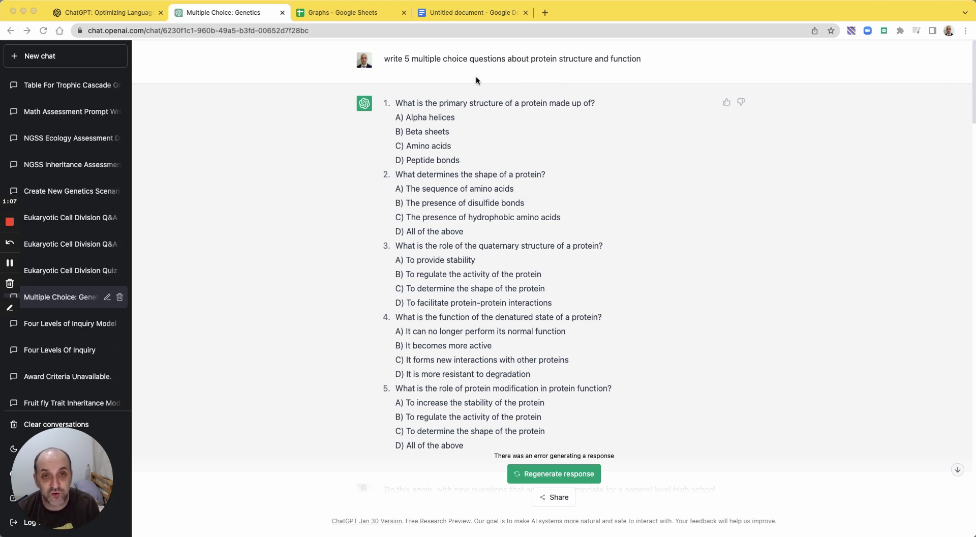
Review the multiple-choice questions on protein structure, enzyme function and eukaryotic cell division in the Multiple Choice: Genetics conversation.
scroll(477, 80, "down", 5)
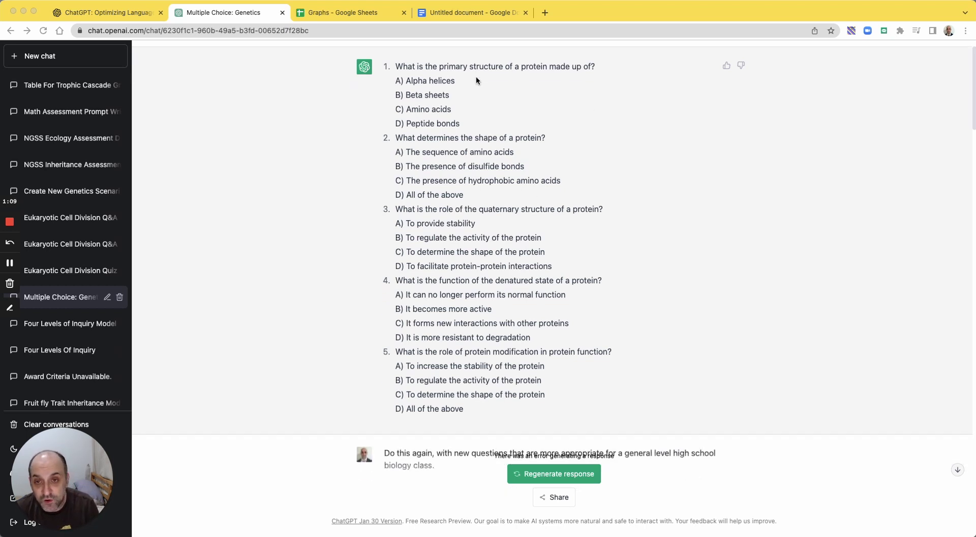
scroll(477, 80, "down", 8)
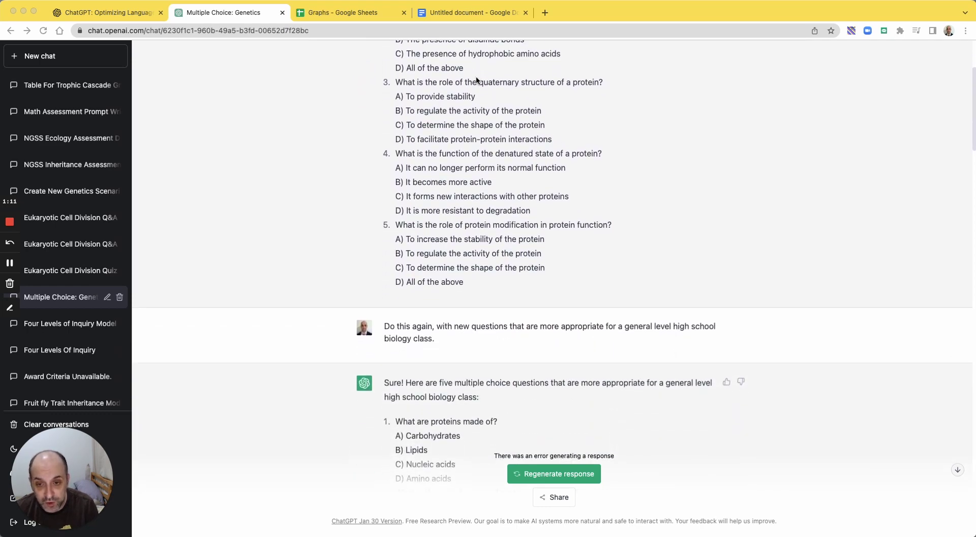
scroll(576, 89, "up", 8)
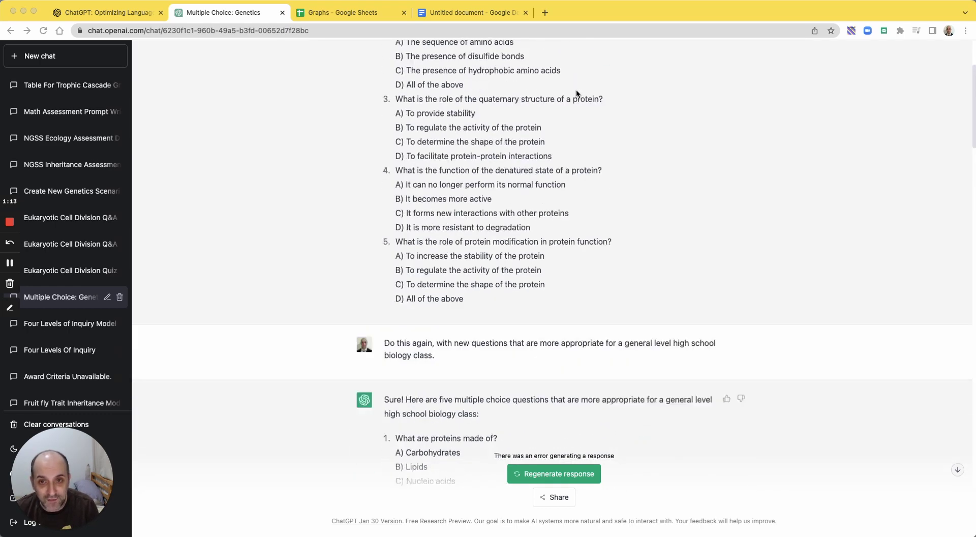
scroll(575, 89, "down", 8)
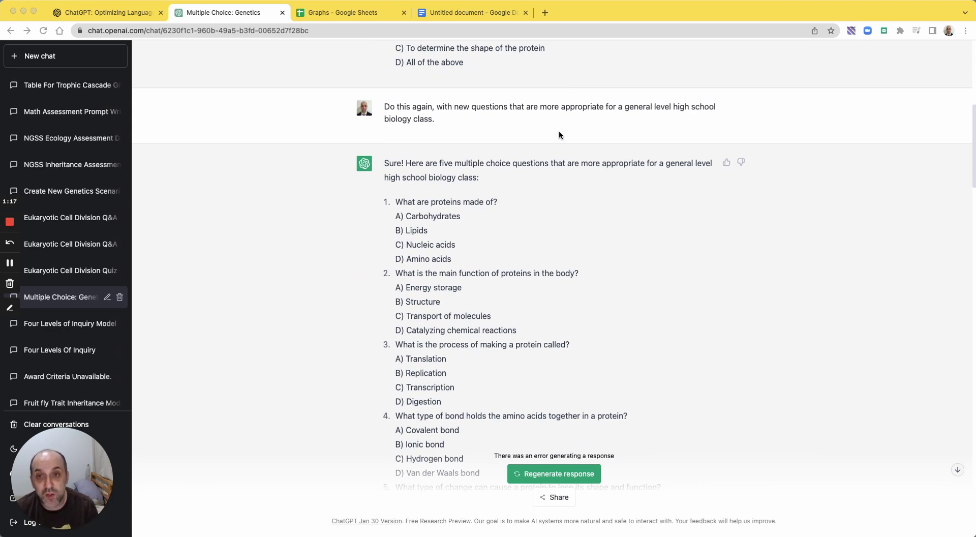
scroll(559, 134, "down", 7)
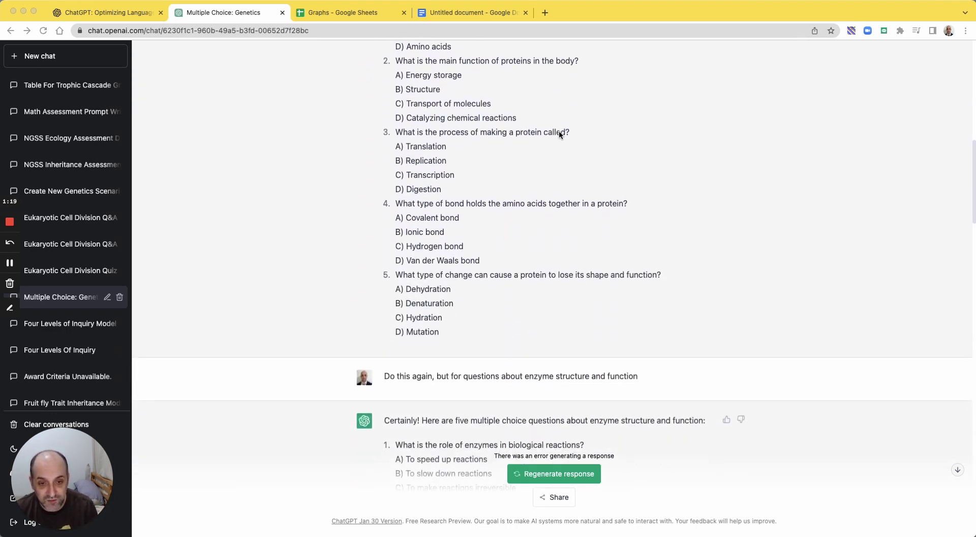
scroll(559, 133, "down", 12)
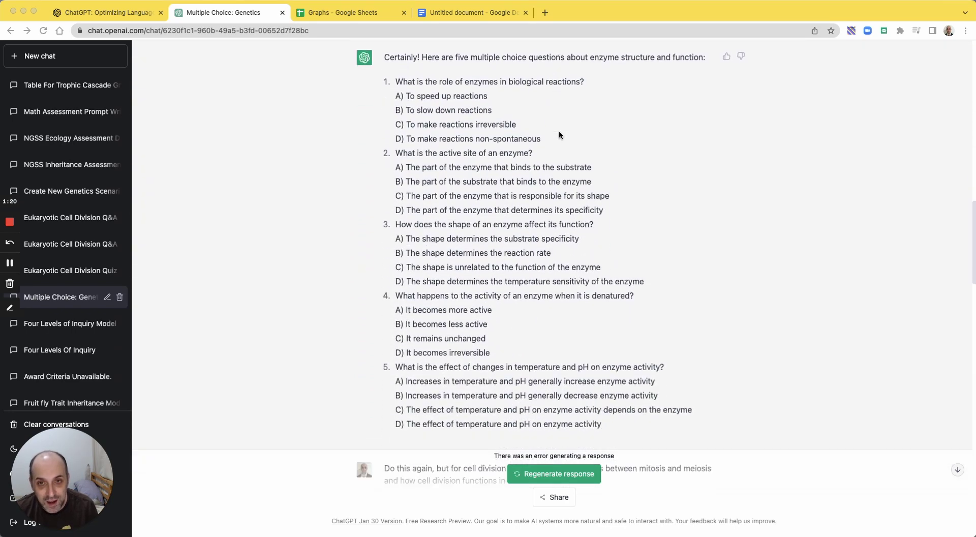
scroll(559, 134, "down", 13)
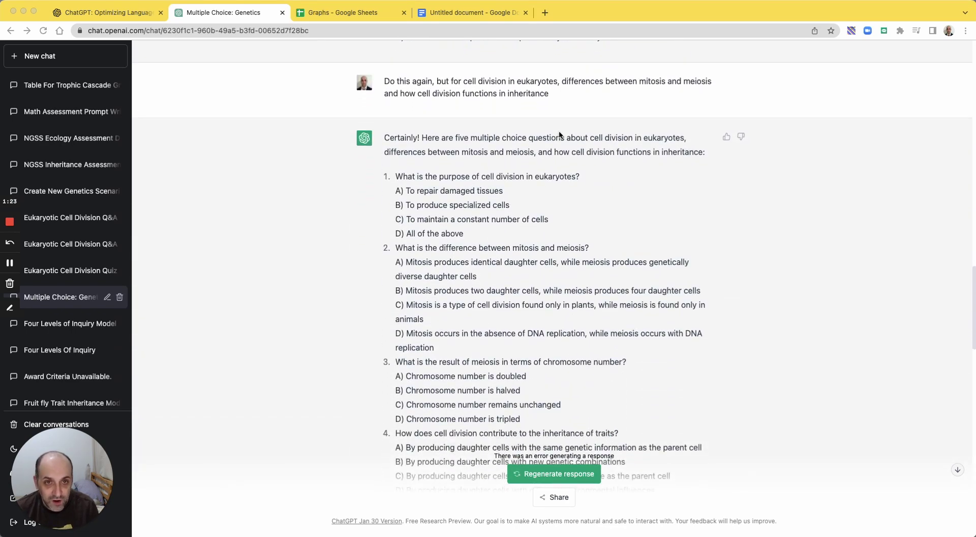
scroll(559, 135, "down", 1)
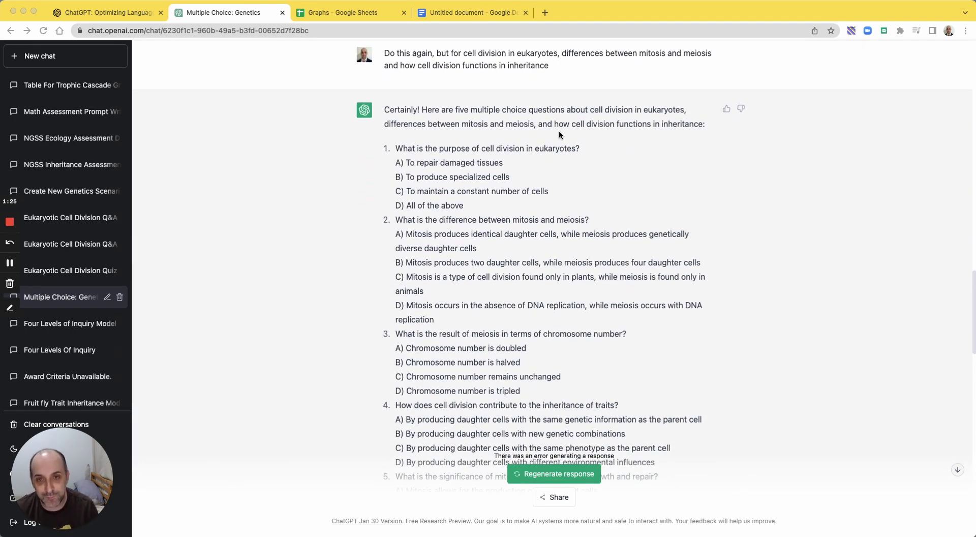
Review the ten NGSS-focused short answer questions and the five constructed response questions about protein structure and function.
scroll(559, 134, "down", 9)
scroll(559, 134, "up", 4)
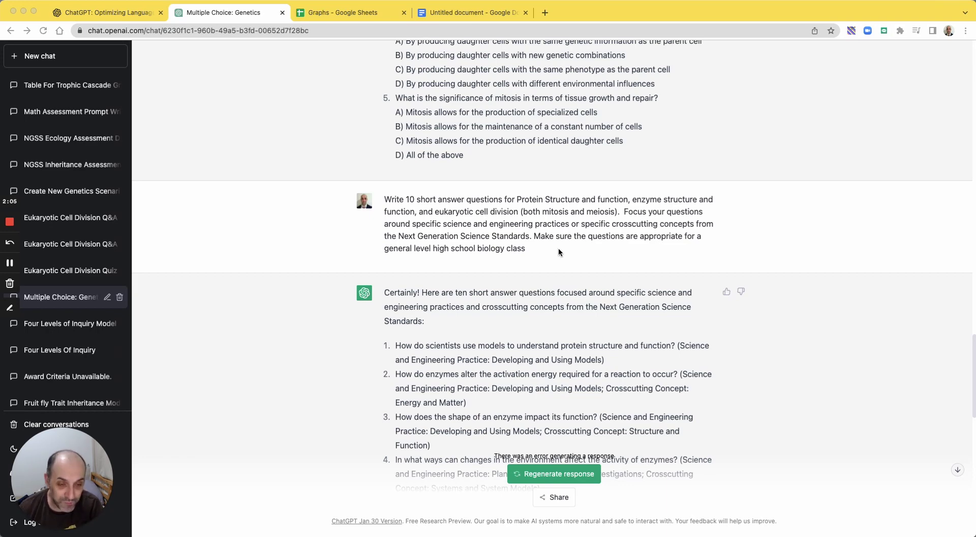
scroll(559, 248, "down", 2)
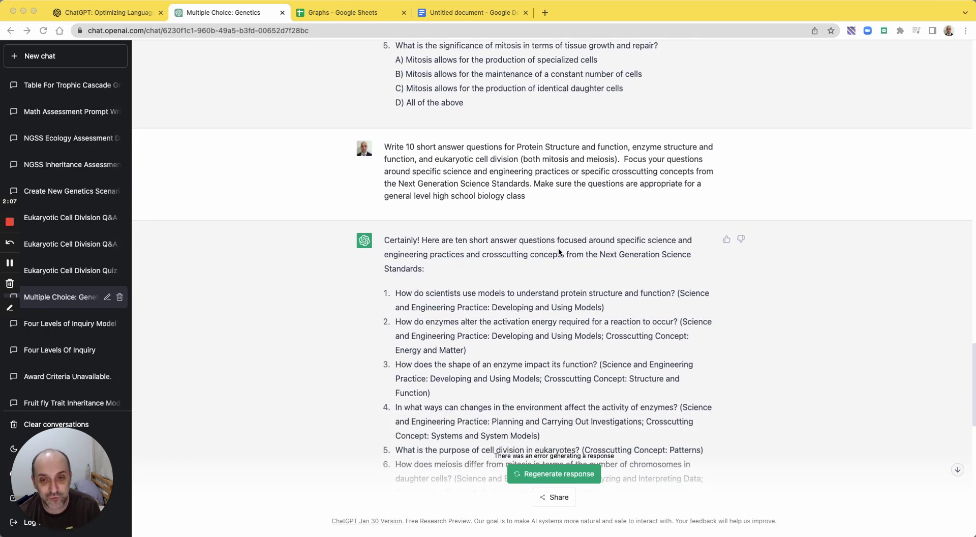
scroll(558, 250, "down", 5)
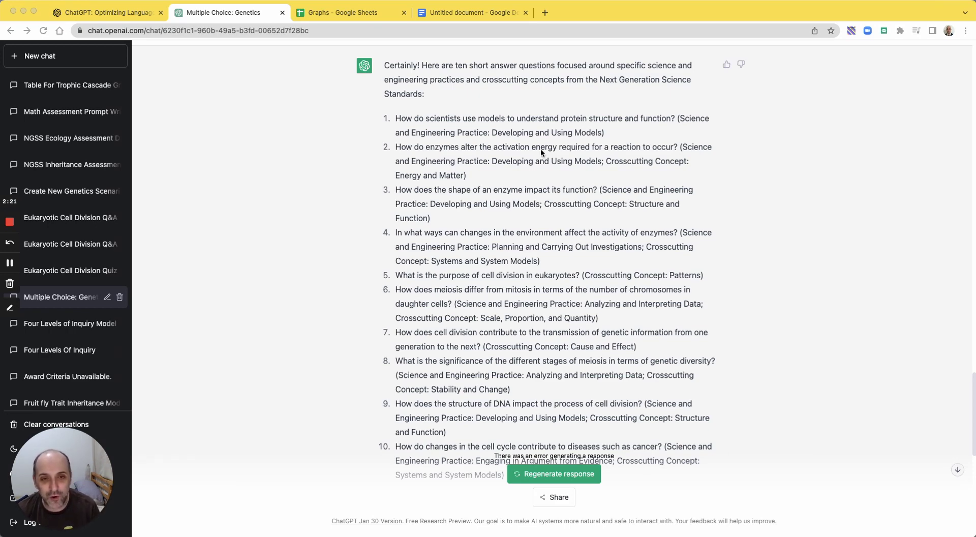
scroll(581, 198, "down", 5)
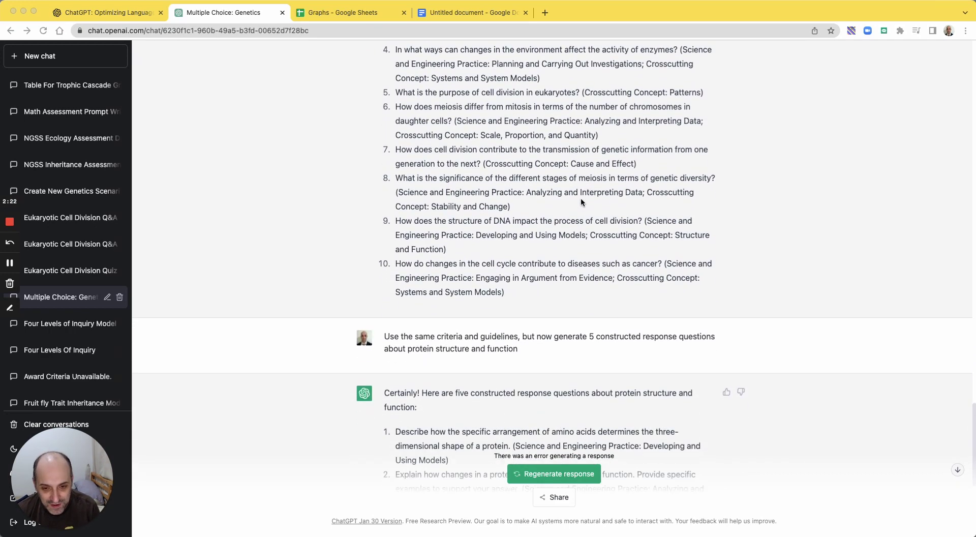
scroll(580, 197, "down", 5)
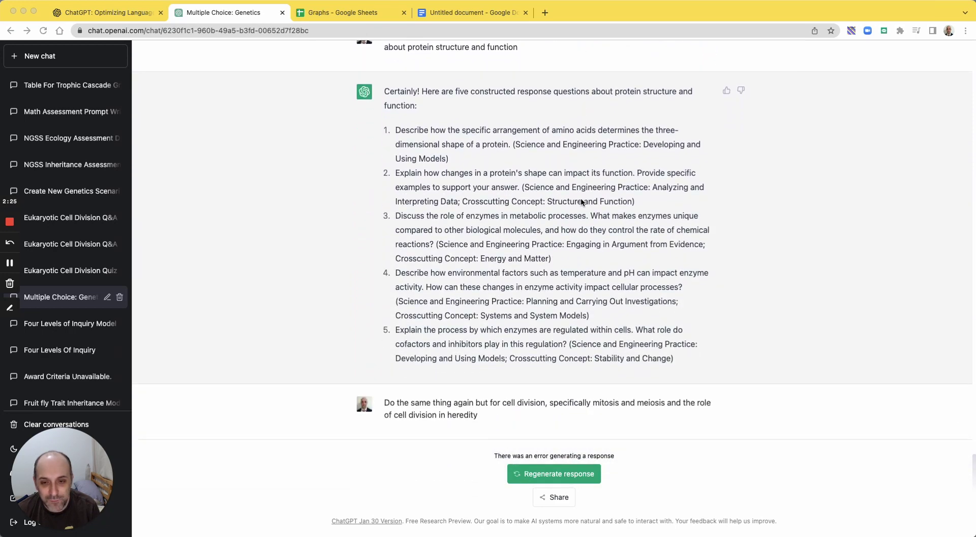
Look through the Eukaryotic Cell Division Quiz, both Eukaryotic Cell Division Q&A chats and the Create New Genetics Scenario conversation.
left_click(66, 272)
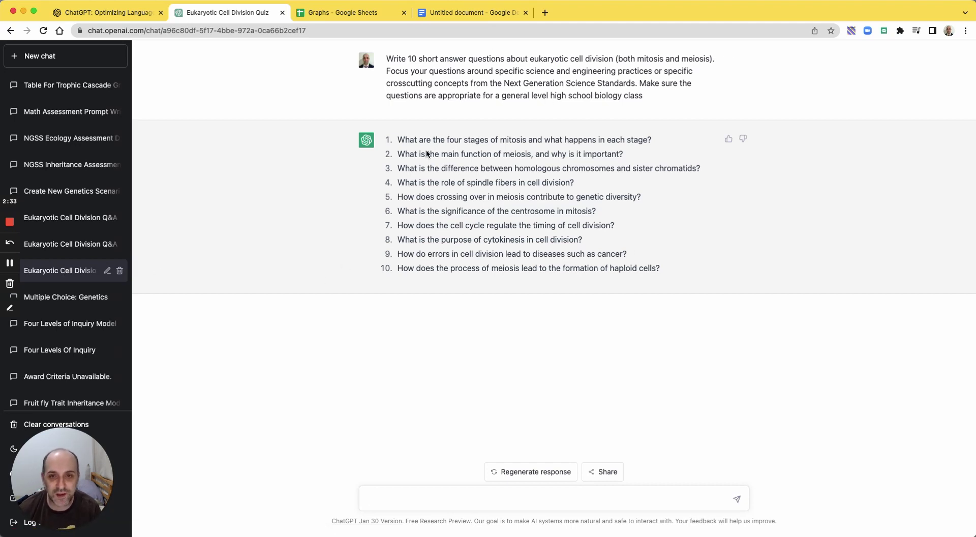
left_click(72, 249)
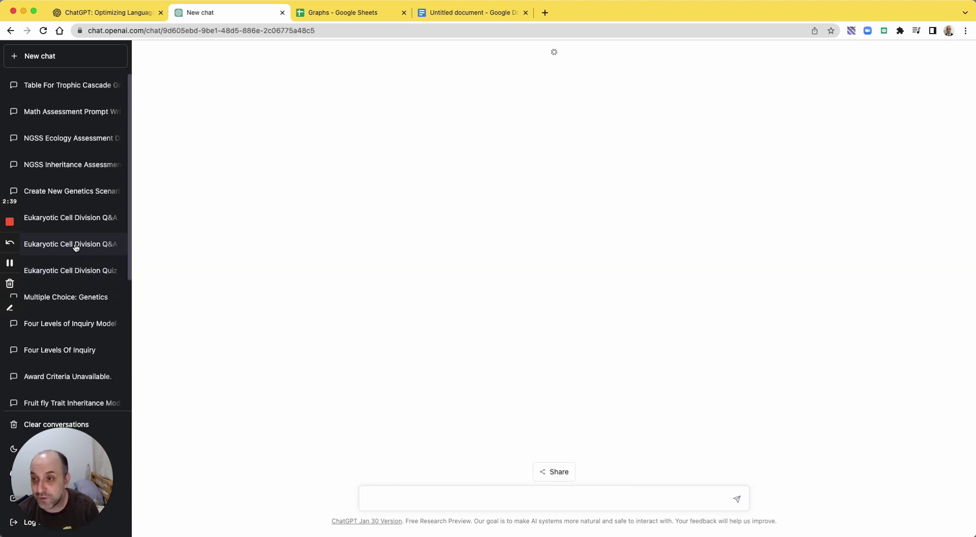
left_click(79, 229)
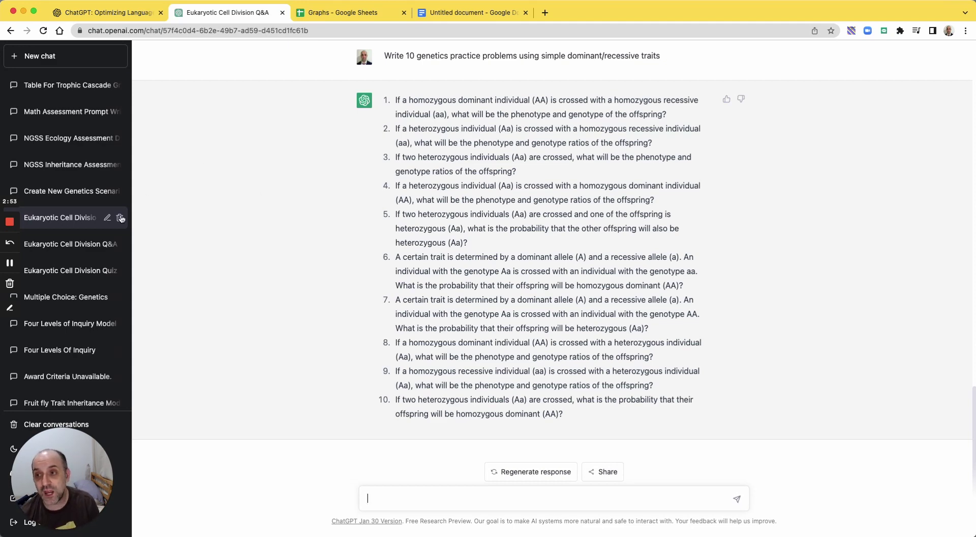
left_click(77, 195)
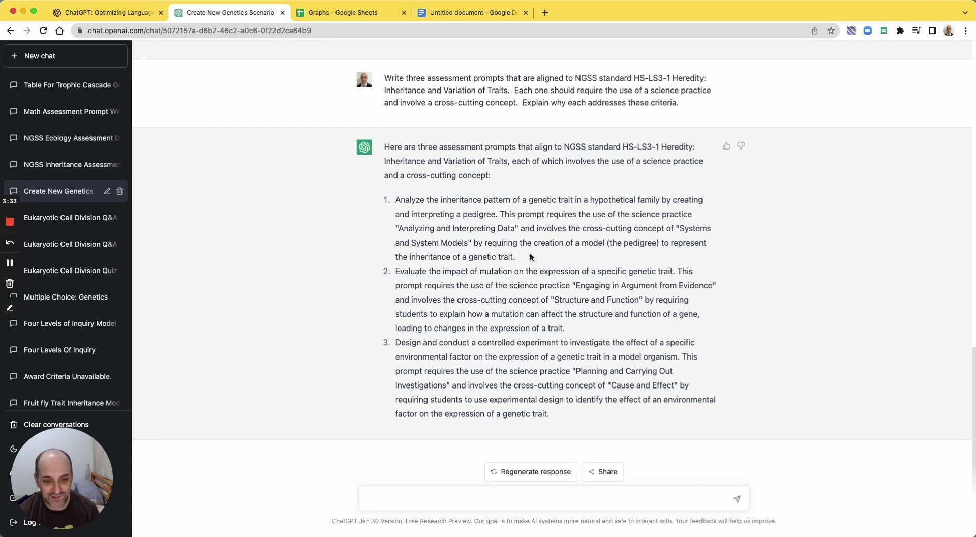
Open the NGSS Inheritance Assessment conversation and examine the HS-LS3-1 assessment prompt with its pea plant traits data table.
left_click(78, 173)
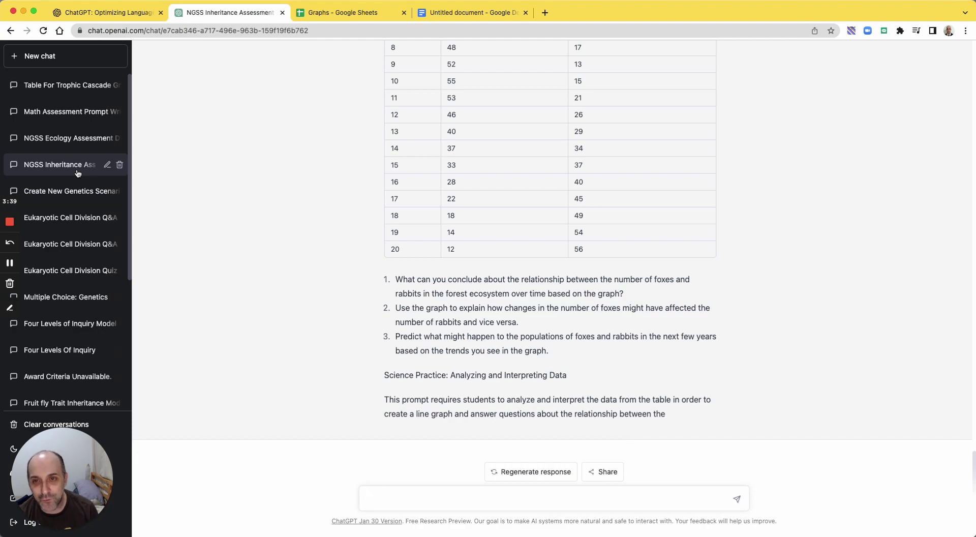
scroll(406, 292, "down", 5)
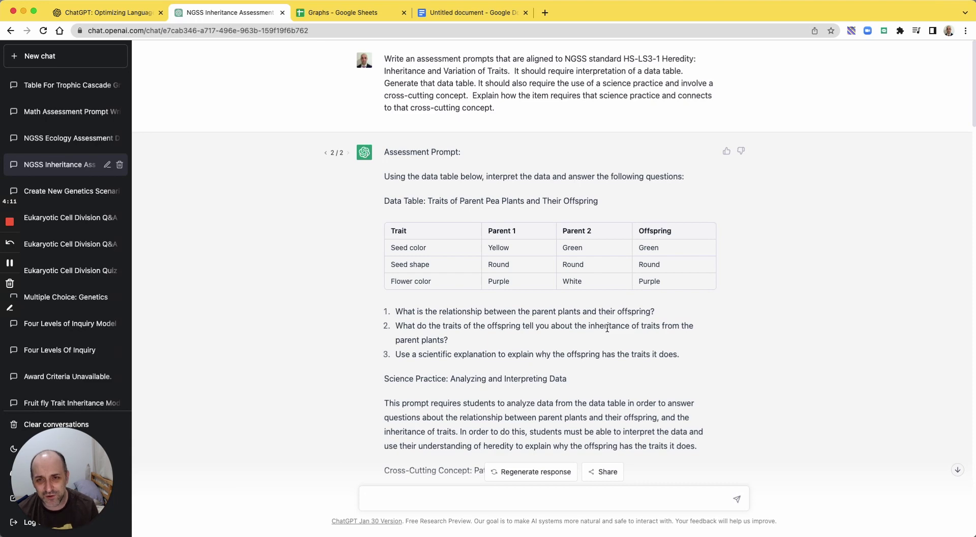
scroll(607, 325, "down", 2)
scroll(354, 189, "up", 2)
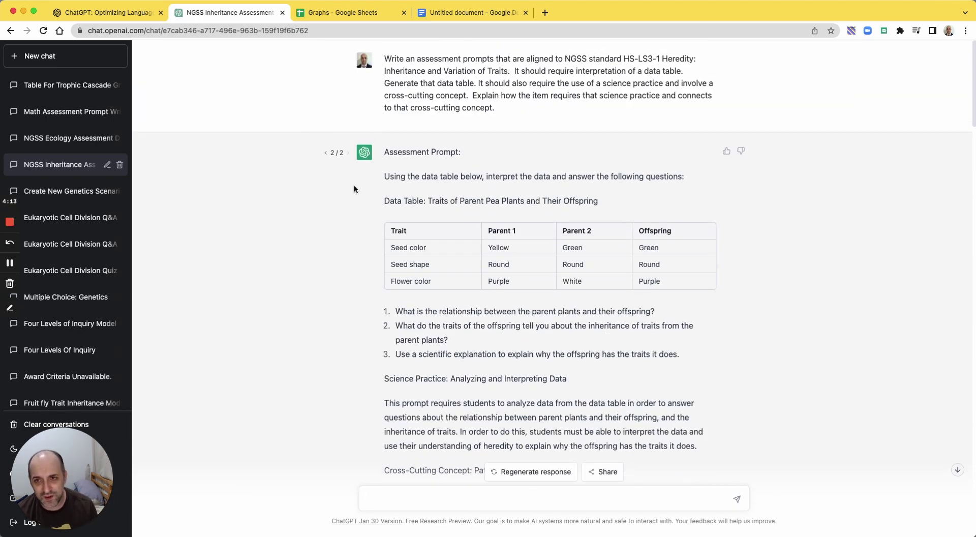
scroll(448, 214, "down", 3)
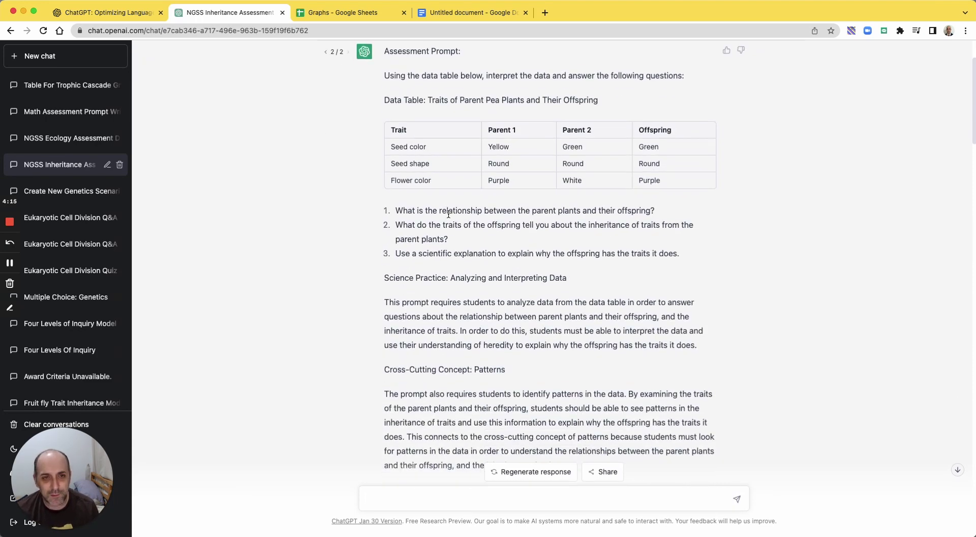
scroll(448, 214, "down", 4)
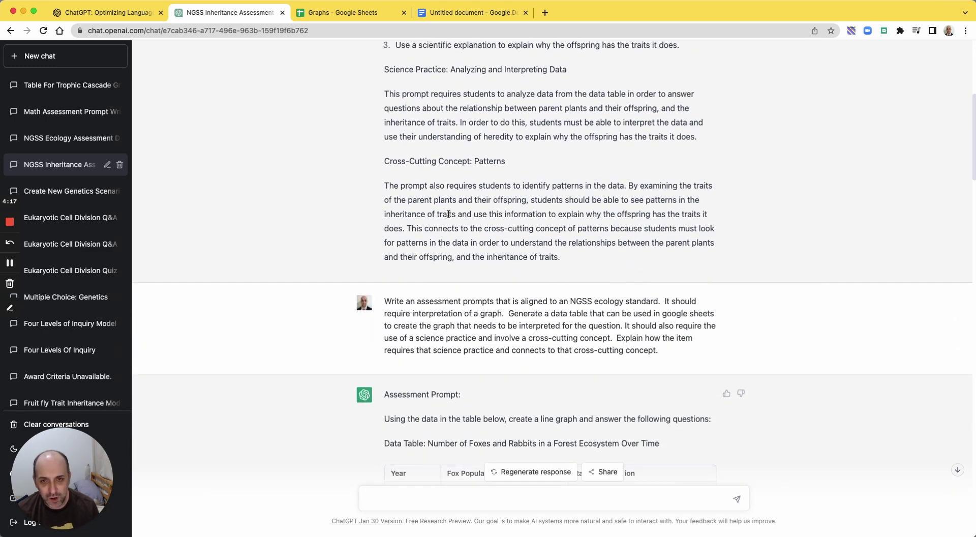
scroll(448, 214, "up", 6)
scroll(618, 274, "down", 5)
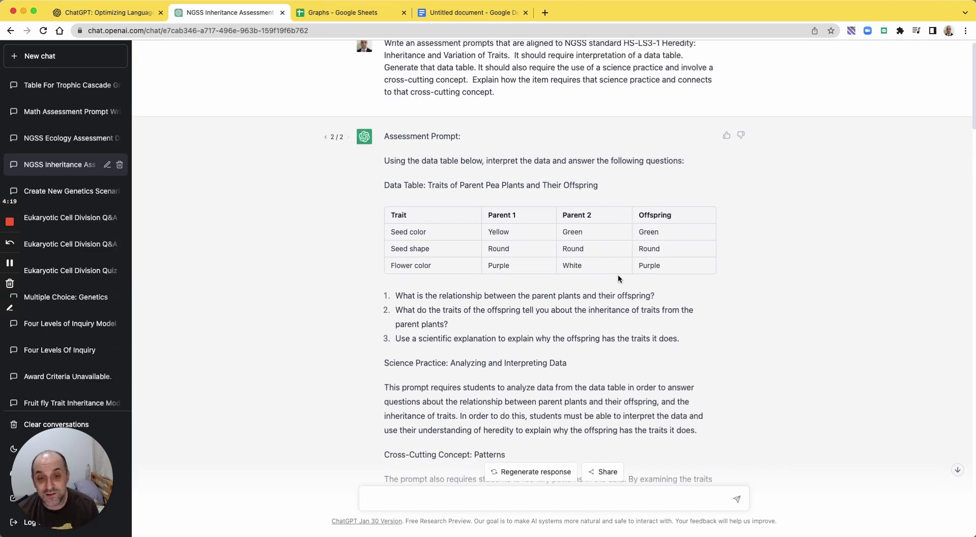
Examine the NGSS ecology graphing prompt and its five-year fox and rabbit population table.
scroll(618, 274, "down", 5)
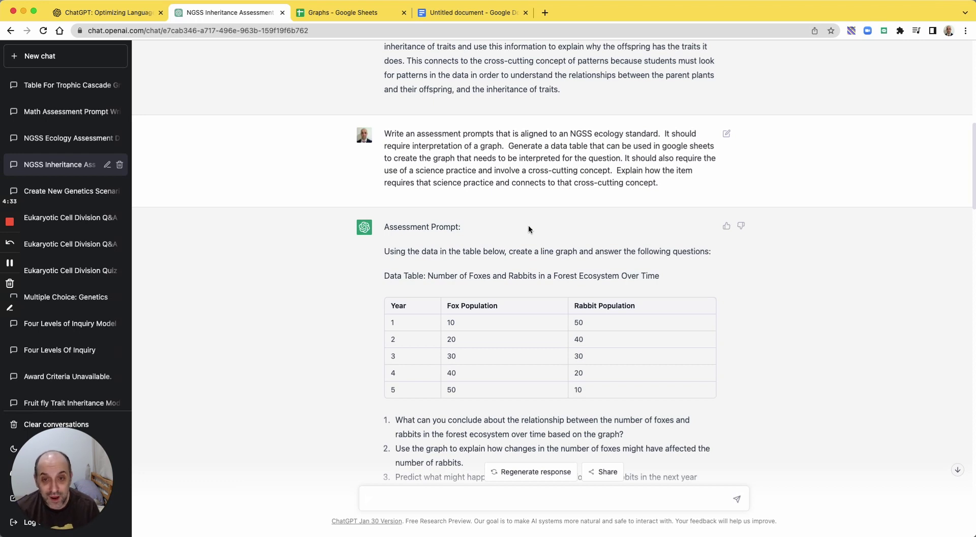
scroll(552, 288, "down", 2)
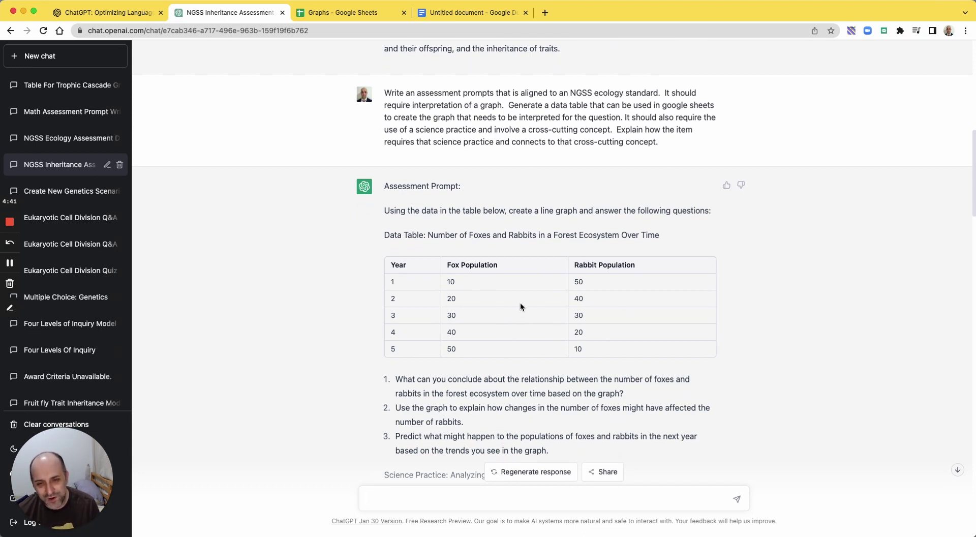
scroll(499, 305, "down", 7)
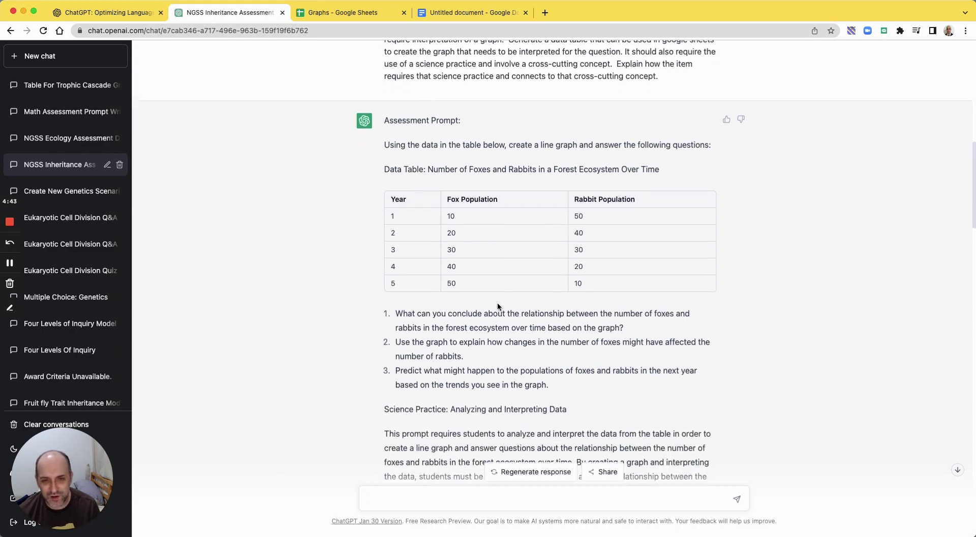
scroll(497, 304, "down", 6)
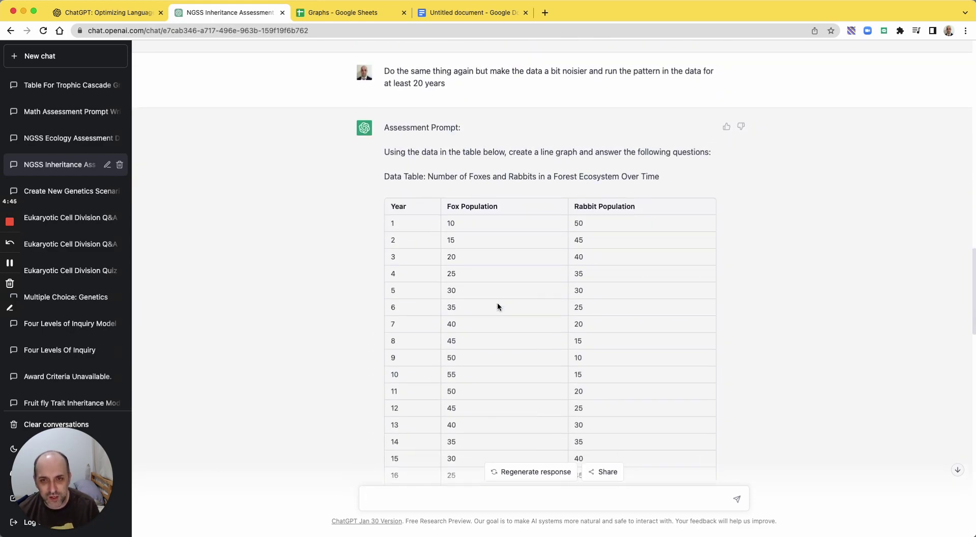
Compare the follow-up request for noisier data over at least 20 years with the fox and rabbit table generated for it.
scroll(497, 304, "up", 1)
scroll(528, 228, "up", 7)
scroll(529, 228, "down", 8)
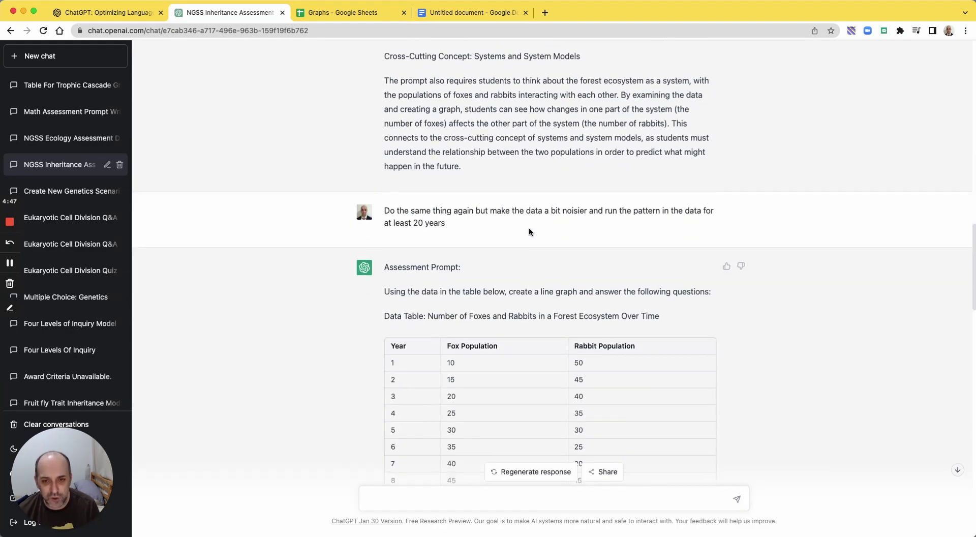
scroll(528, 228, "down", 1)
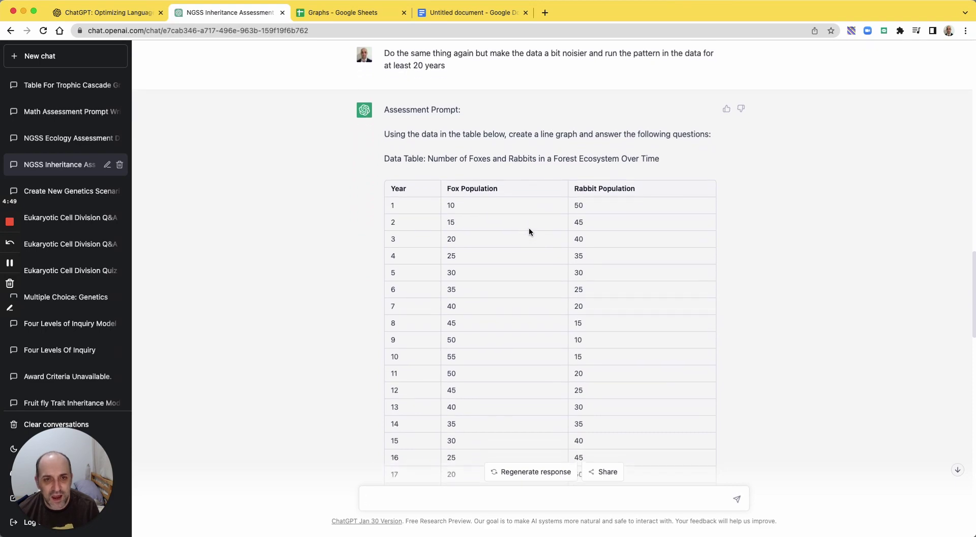
scroll(529, 232, "down", 5)
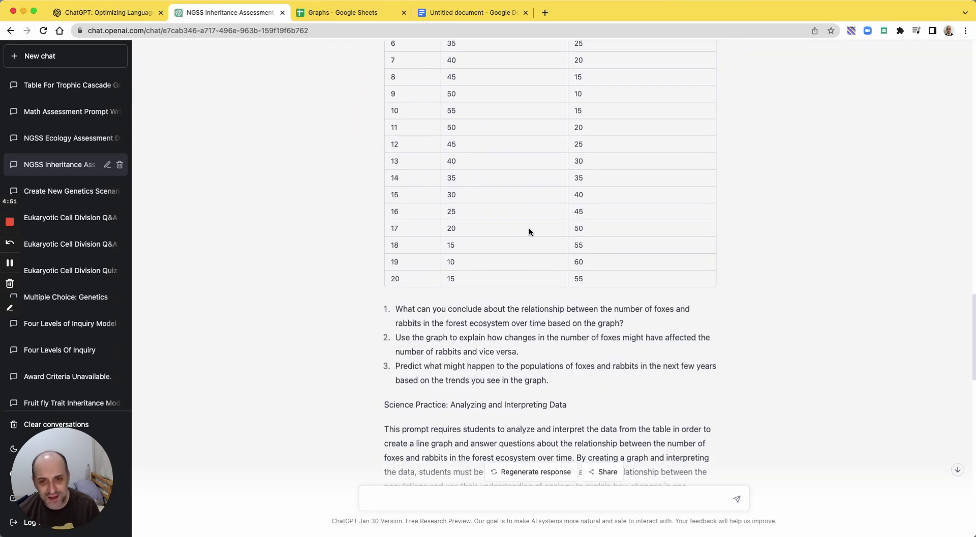
scroll(528, 227, "down", 9)
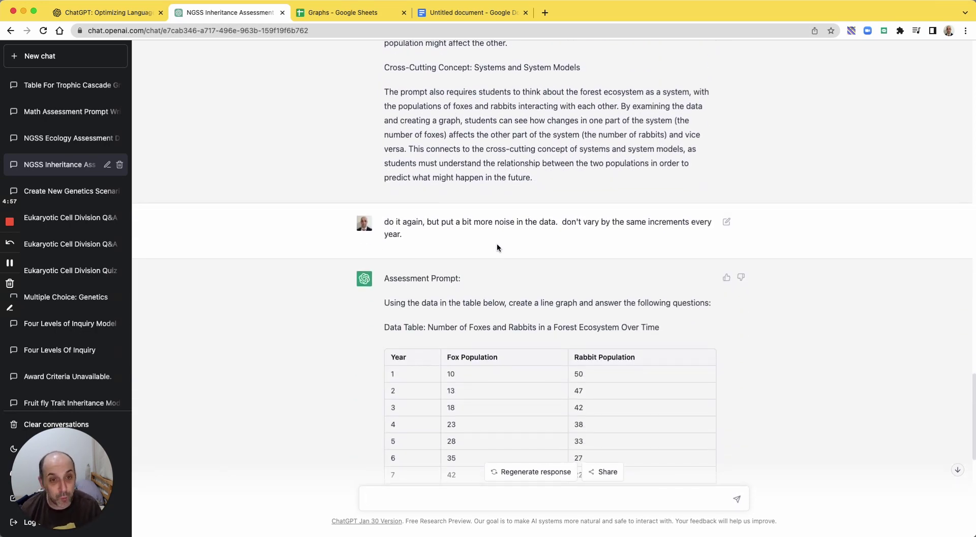
Examine the final fox and rabbit table with uneven yearly increments and the graph interpretation questions below it.
scroll(497, 245, "down", 4)
scroll(496, 248, "down", 4)
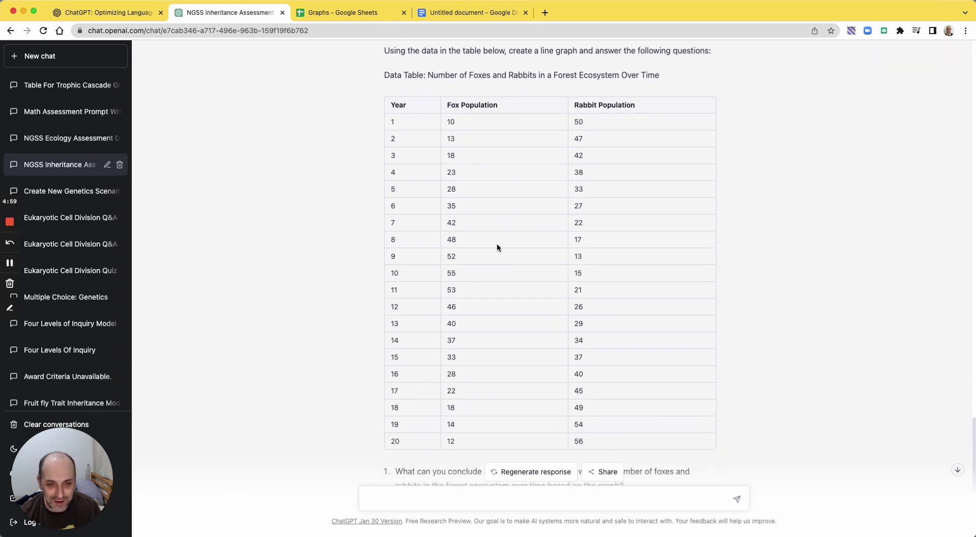
scroll(497, 247, "up", 2)
scroll(497, 247, "down", 4)
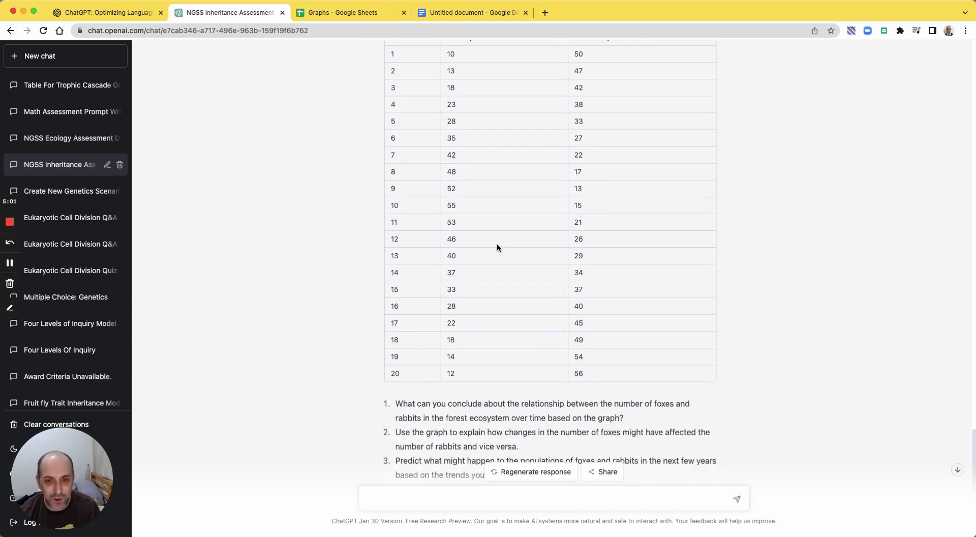
scroll(497, 247, "up", 1)
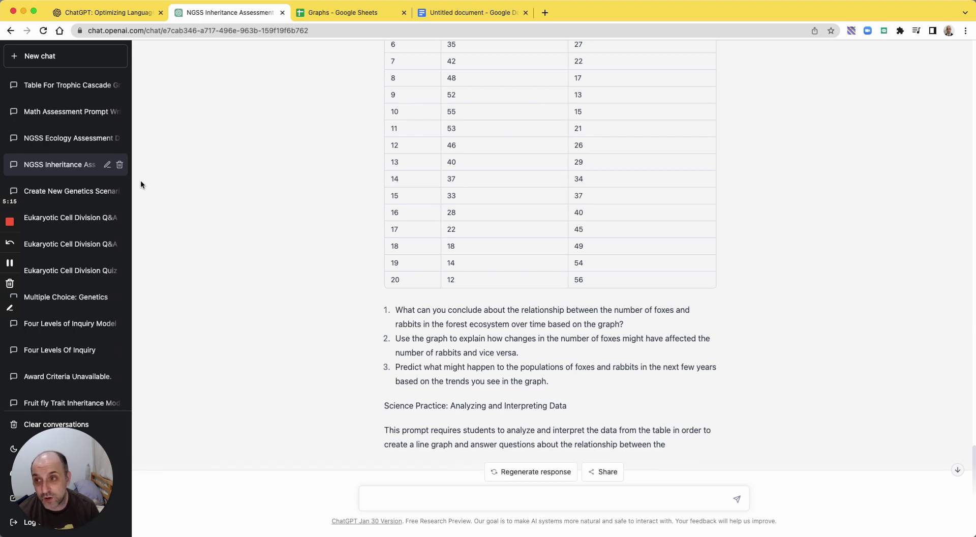
View the car dealership prompt in the NGSS Ecology Assessment conversation, then open the Math Assessment Prompt conversation and return to its opening survey prompt.
left_click(67, 138)
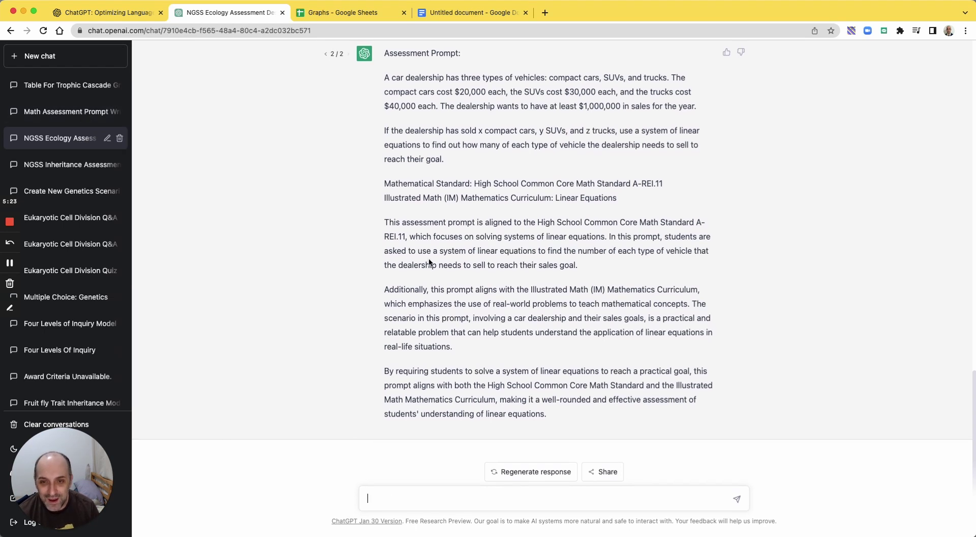
left_click(55, 122)
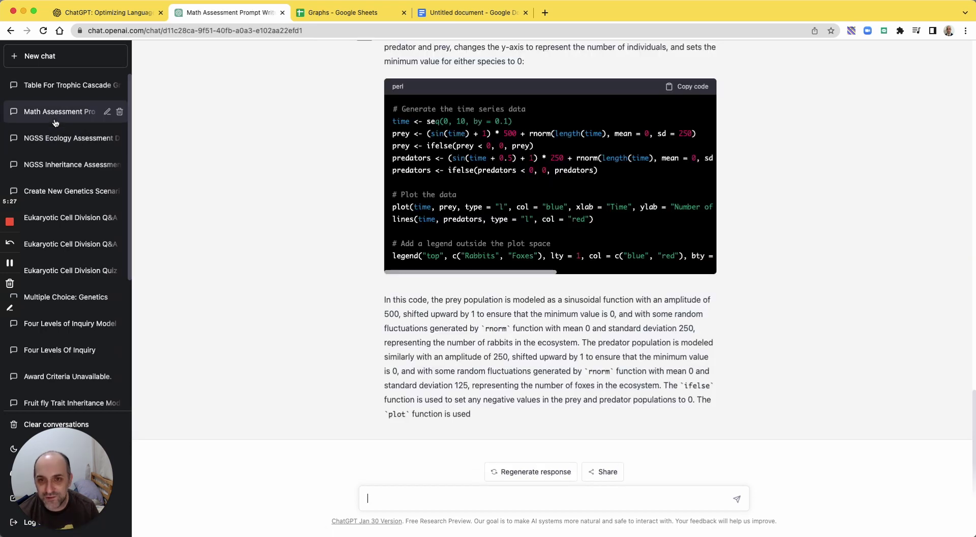
scroll(518, 239, "up", 1)
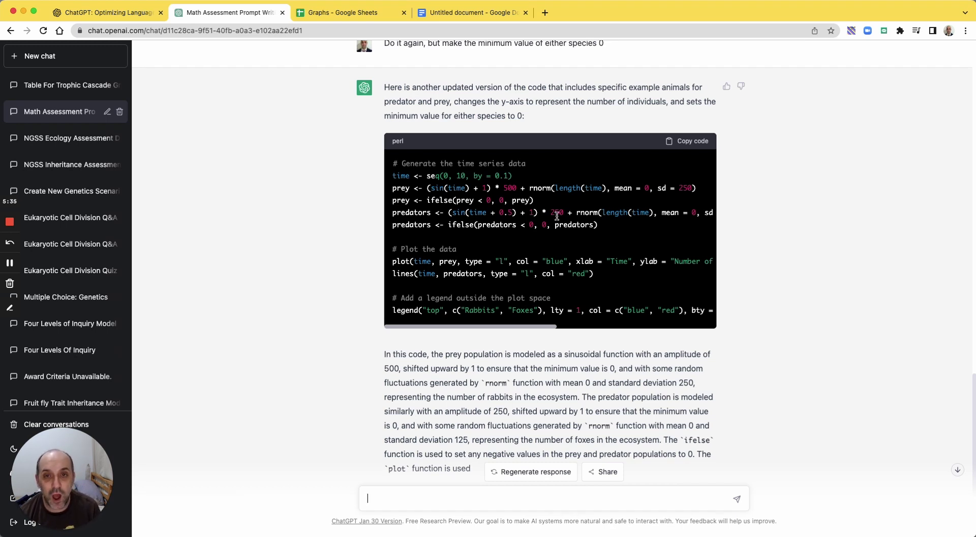
scroll(530, 139, "up", 1)
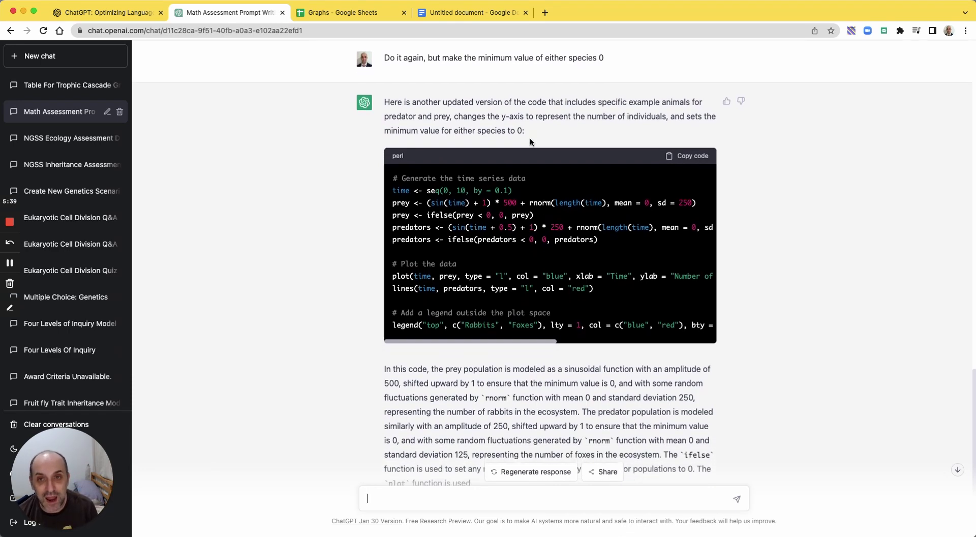
scroll(530, 138, "up", 10)
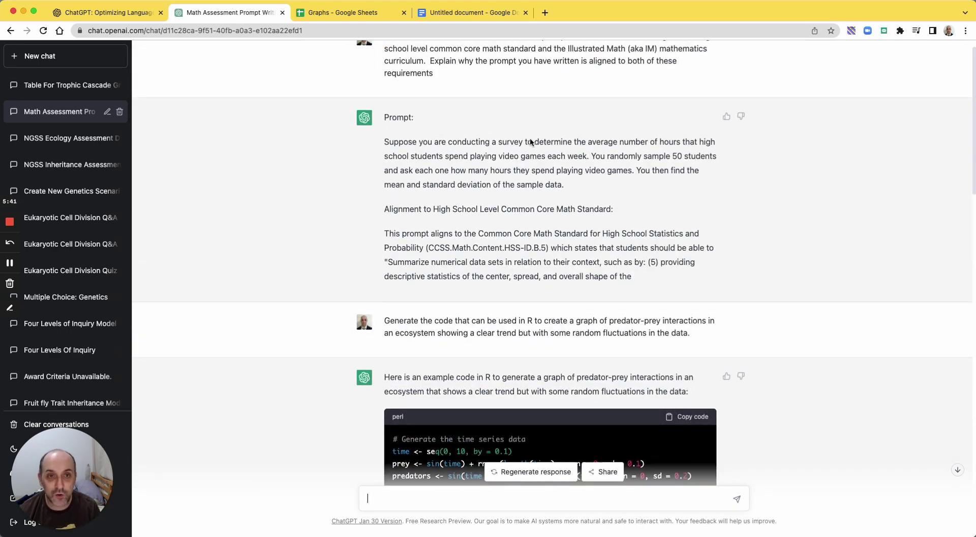
Examine the R code requests for a predator-prey graph, including the revisions for specific animals, an outside legend and a minimum value of 0.
scroll(530, 141, "down", 3)
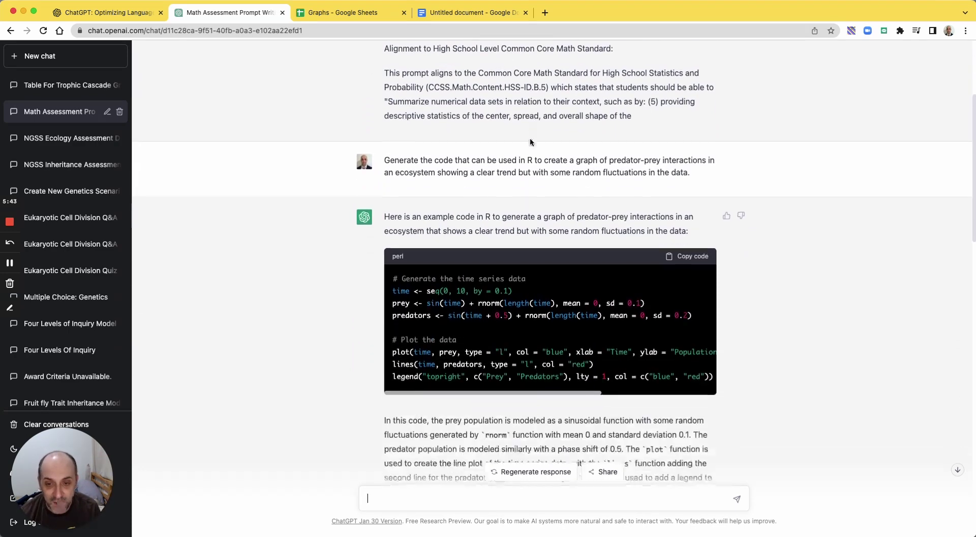
scroll(530, 142, "down", 8)
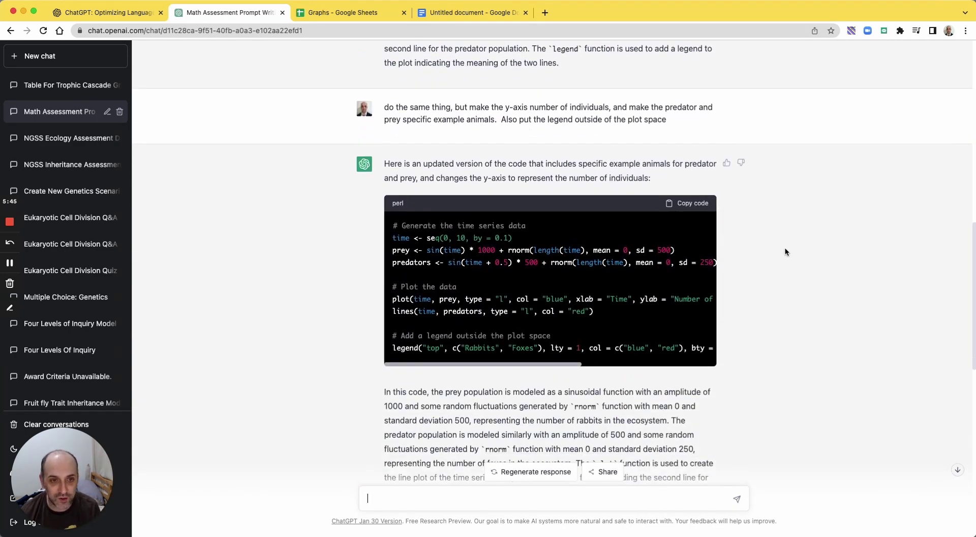
scroll(657, 315, "down", 1)
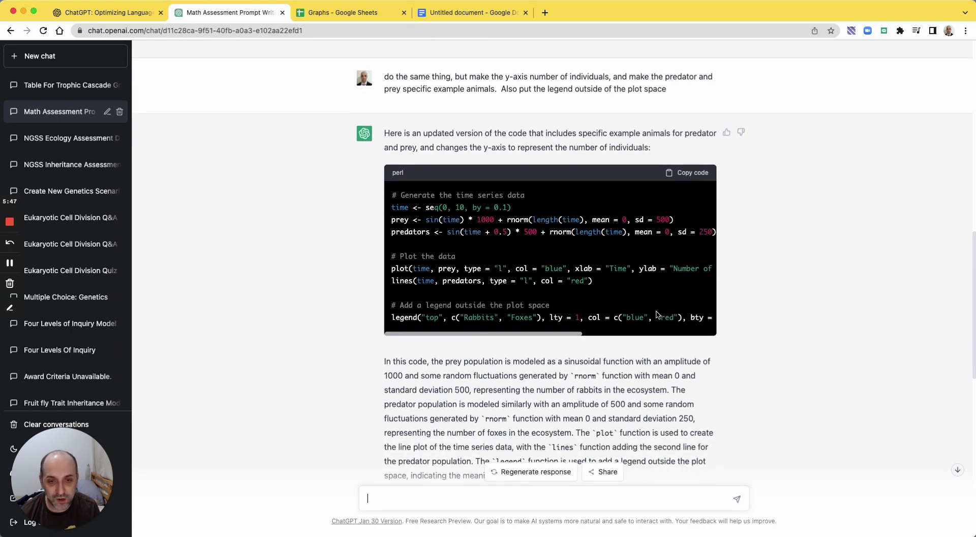
scroll(656, 316, "down", 7)
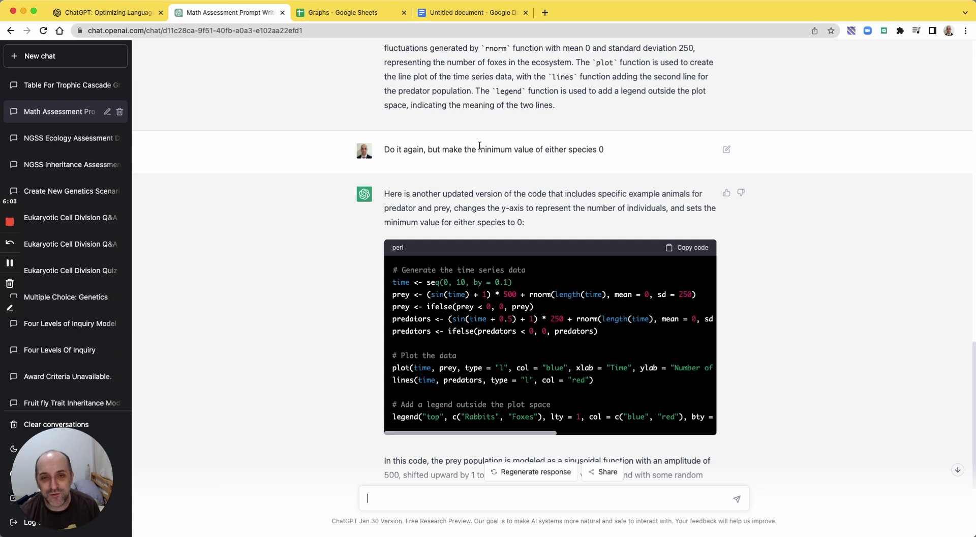
scroll(479, 146, "down", 3)
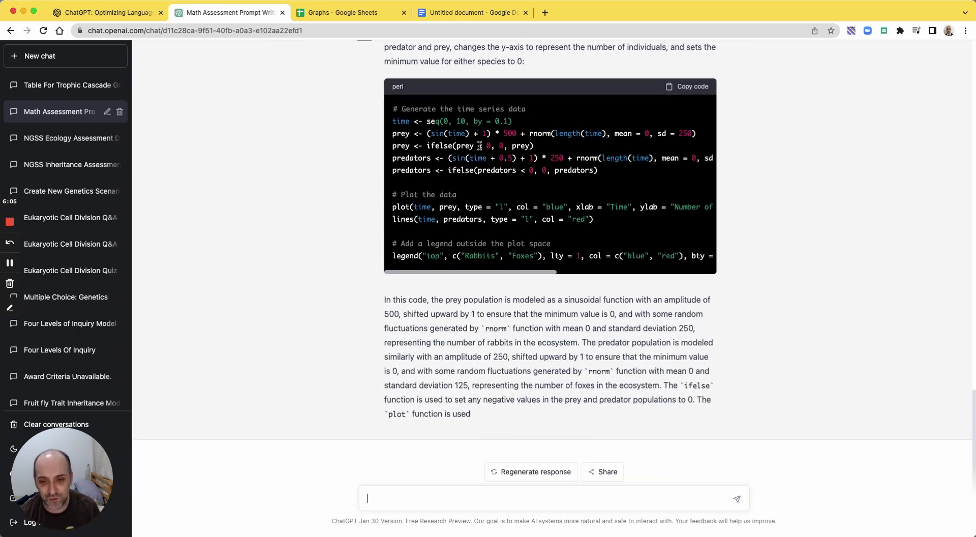
Open the Table For Trophic Cascade conversation and examine the initial NGSS biology item request with its 20-year table of three species.
left_click(76, 86)
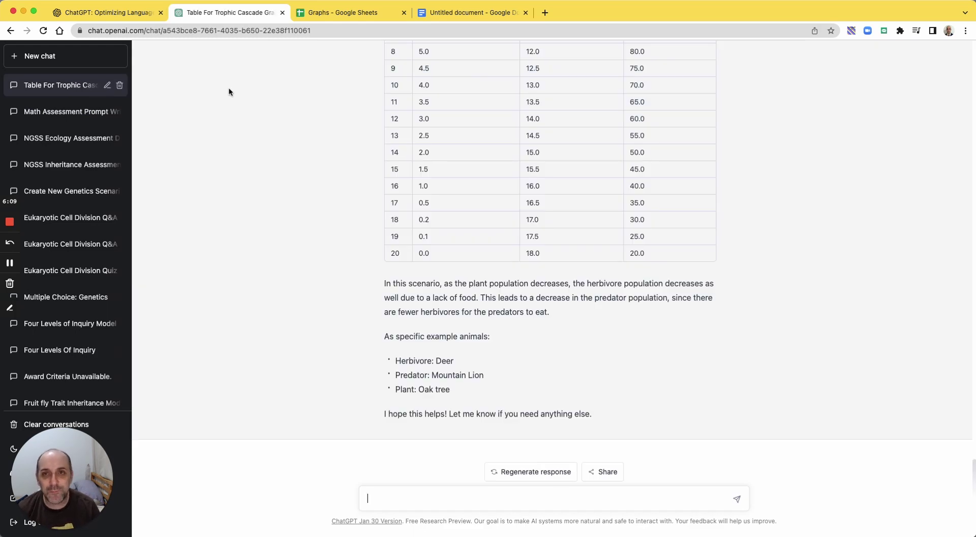
scroll(256, 115, "up", 20)
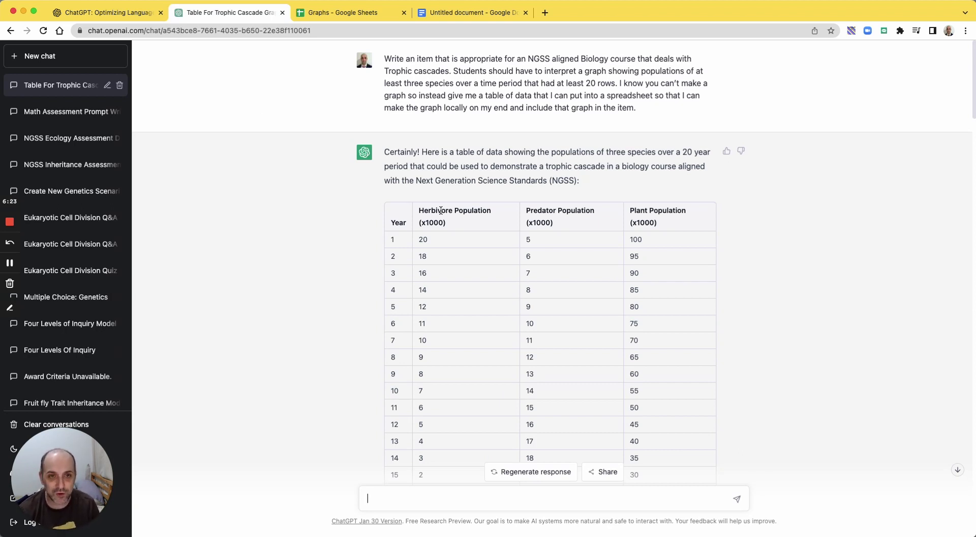
scroll(440, 210, "down", 1)
scroll(441, 211, "up", 1)
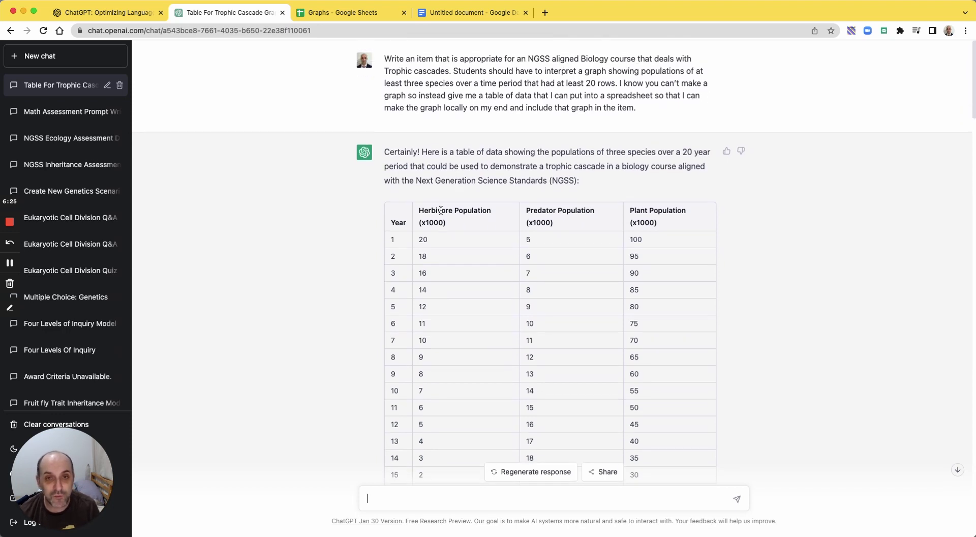
scroll(472, 214, "down", 5)
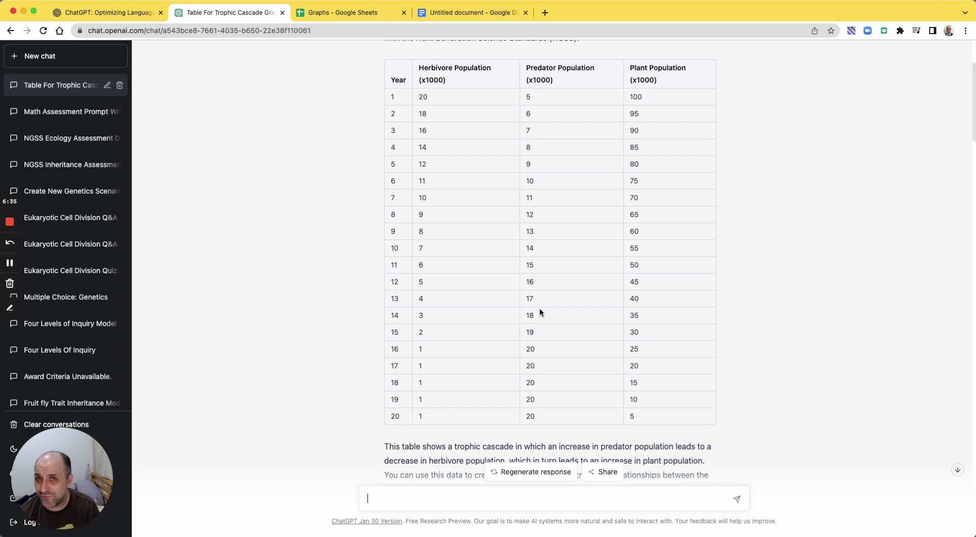
scroll(540, 311, "down", 3)
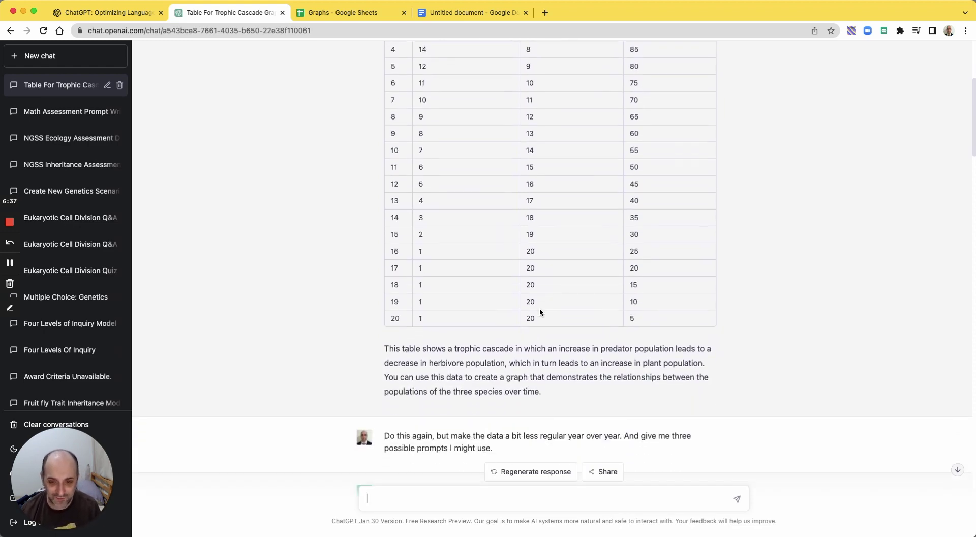
Compare the less regular trophic cascade table and its three possible prompts with the following version containing decimal values.
scroll(539, 307, "down", 5)
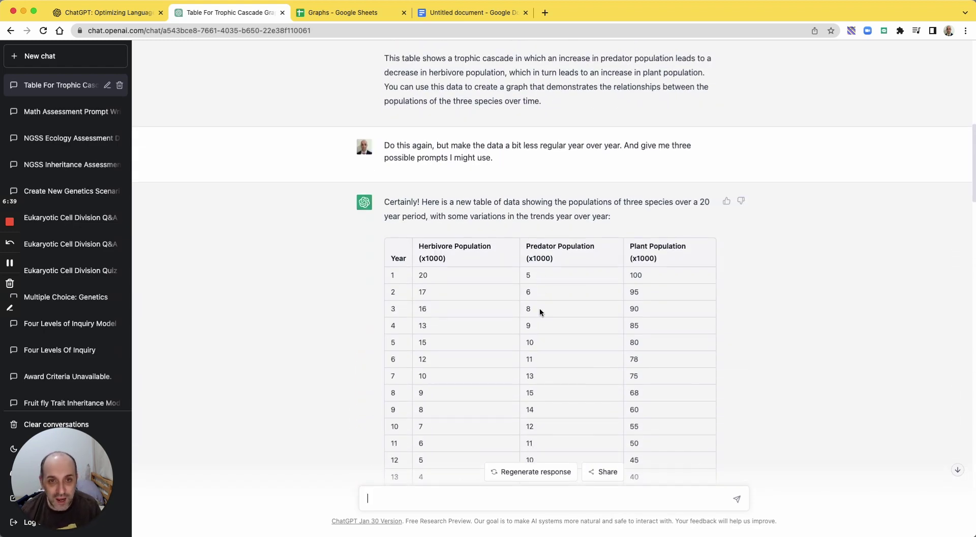
scroll(546, 283, "down", 10)
scroll(546, 283, "up", 6)
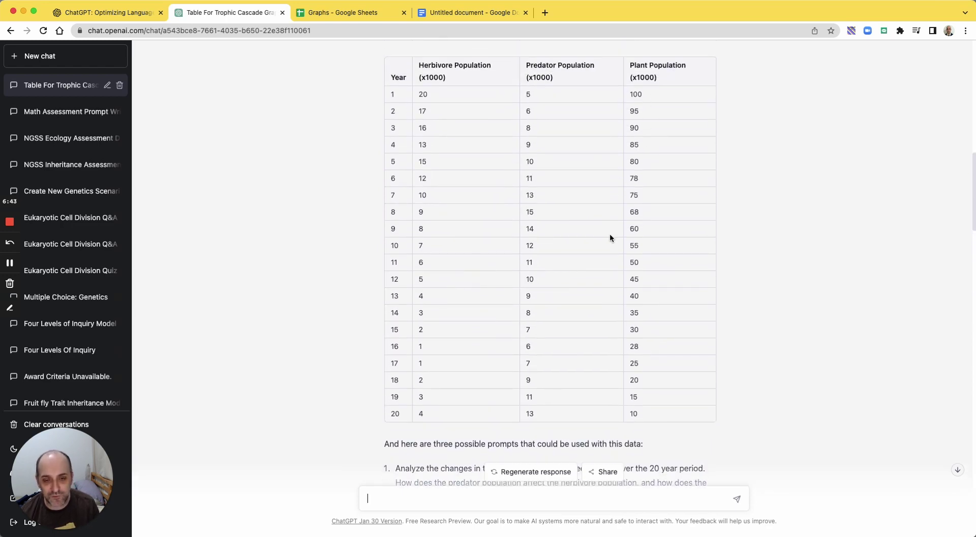
scroll(609, 235, "down", 4)
scroll(610, 237, "down", 10)
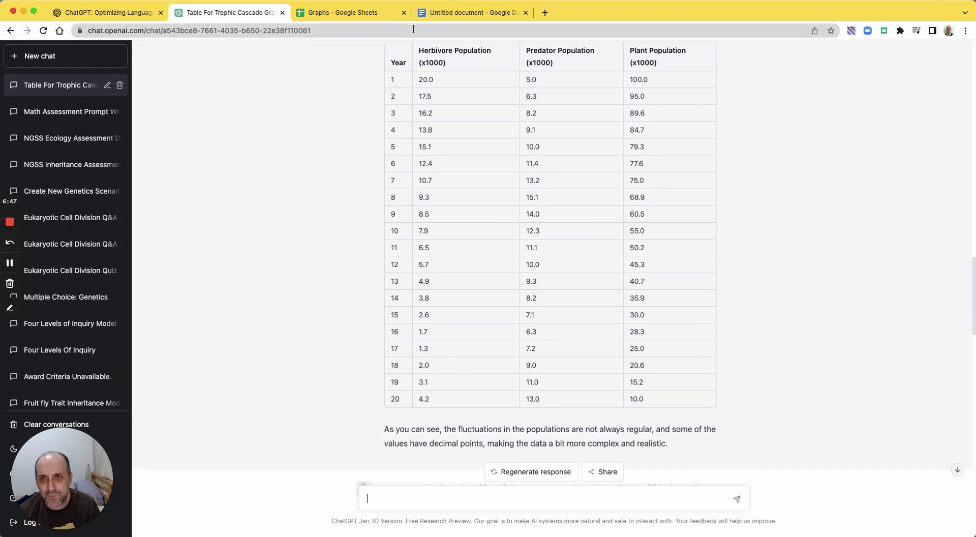
Switch to the Graphs spreadsheet in Google Sheets and select the year and population data in A1:D21 beside the line chart.
left_click(360, 16)
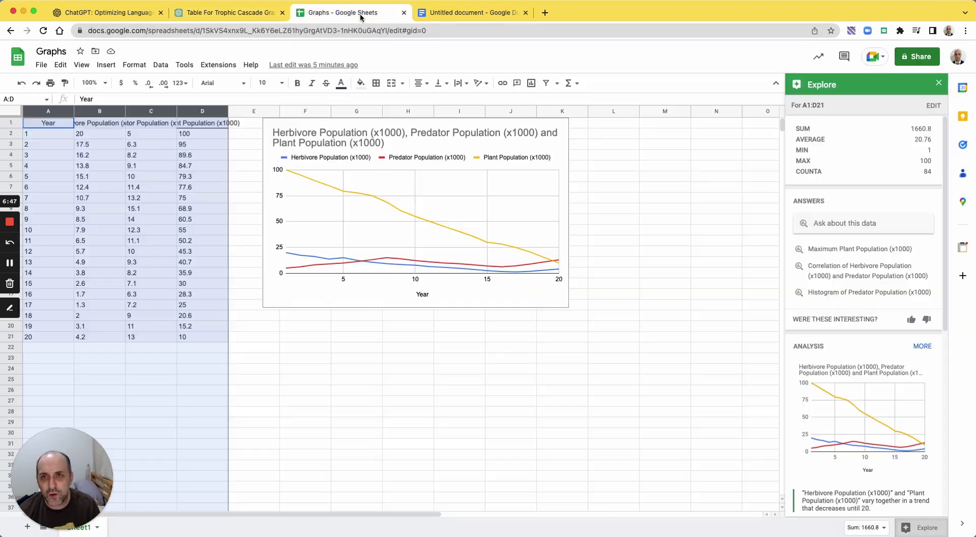
left_click(157, 176)
left_click_drag(48, 126, 198, 338)
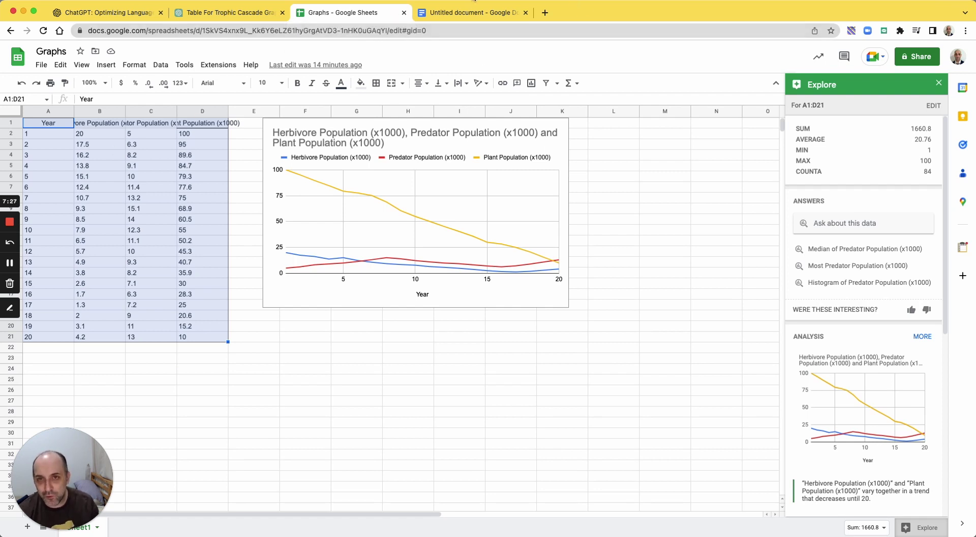
Return to the trophic cascade conversation in ChatGPT and examine the follow-up request for a table that follows the predator, herbivore and plant feeding rules.
left_click(230, 12)
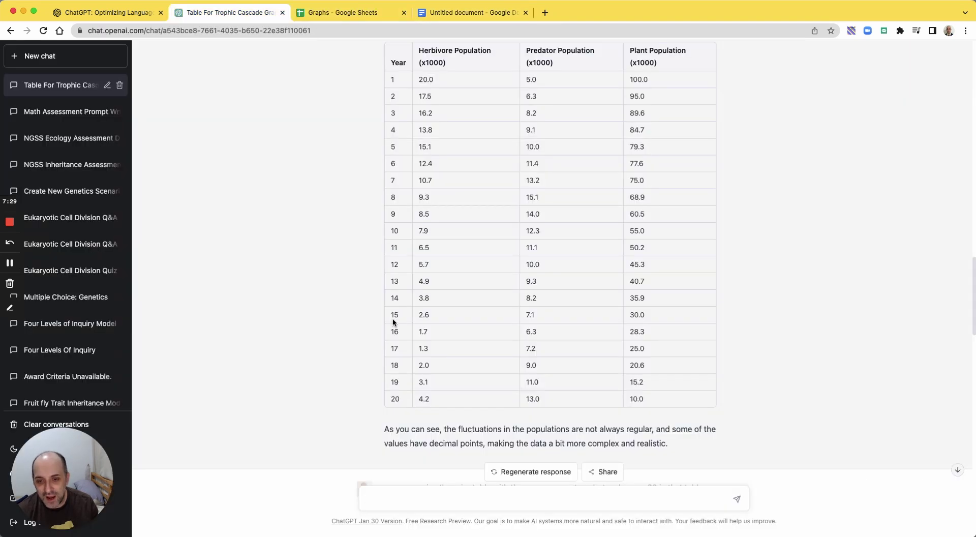
scroll(393, 321, "down", 15)
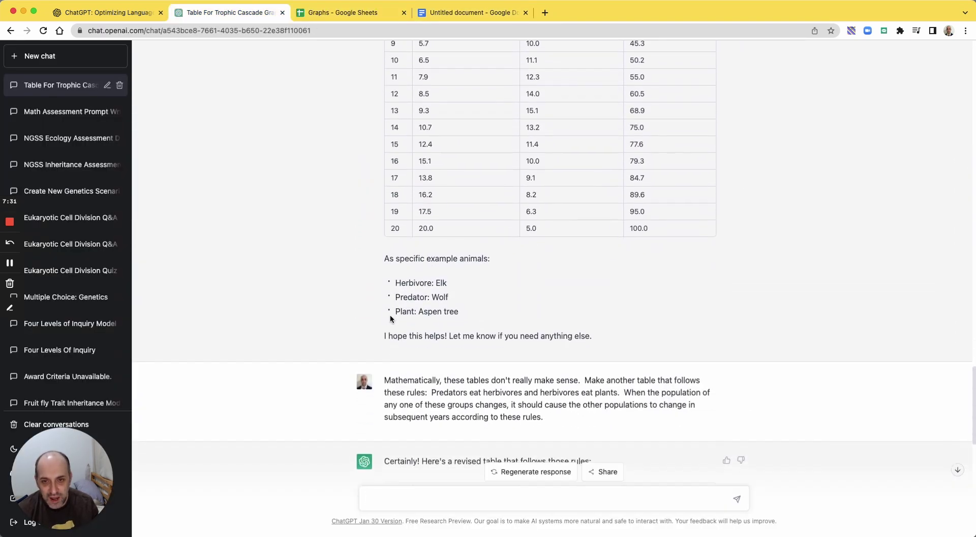
scroll(390, 315, "down", 1)
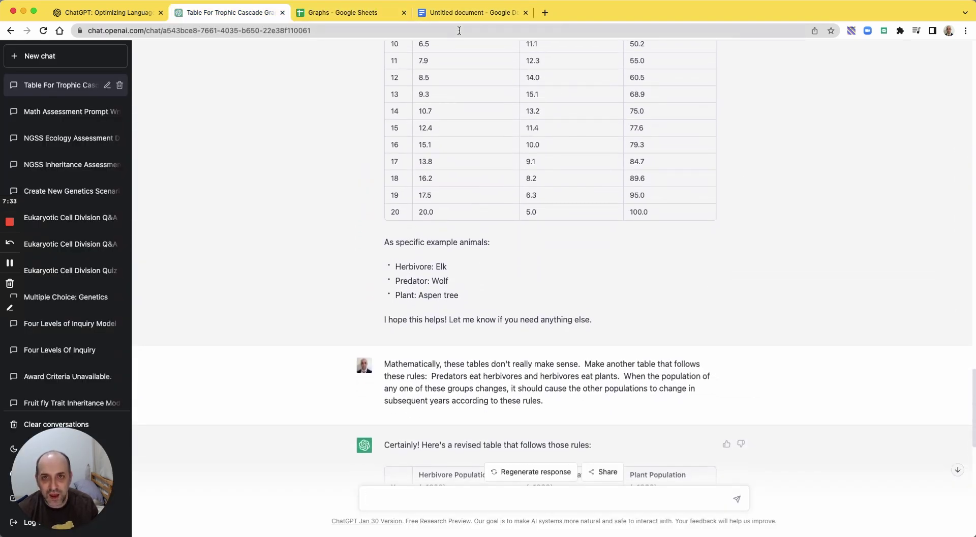